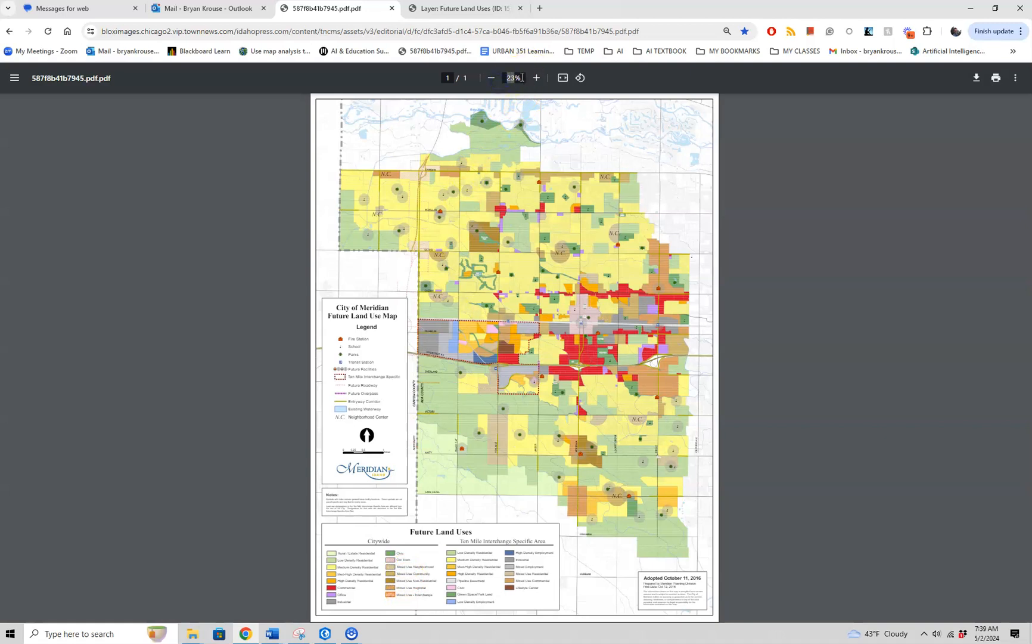
# Zoom the future land use map PDF to 75% and examine its Future Land Uses legend.
pyautogui.press('Return')
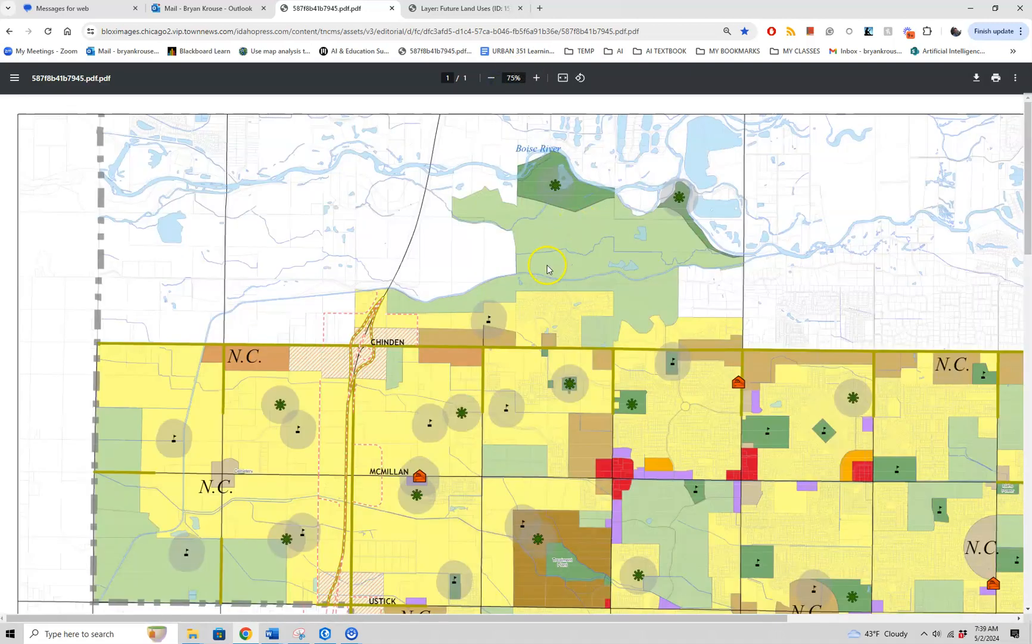
pyautogui.scroll(-12, 553, 274)
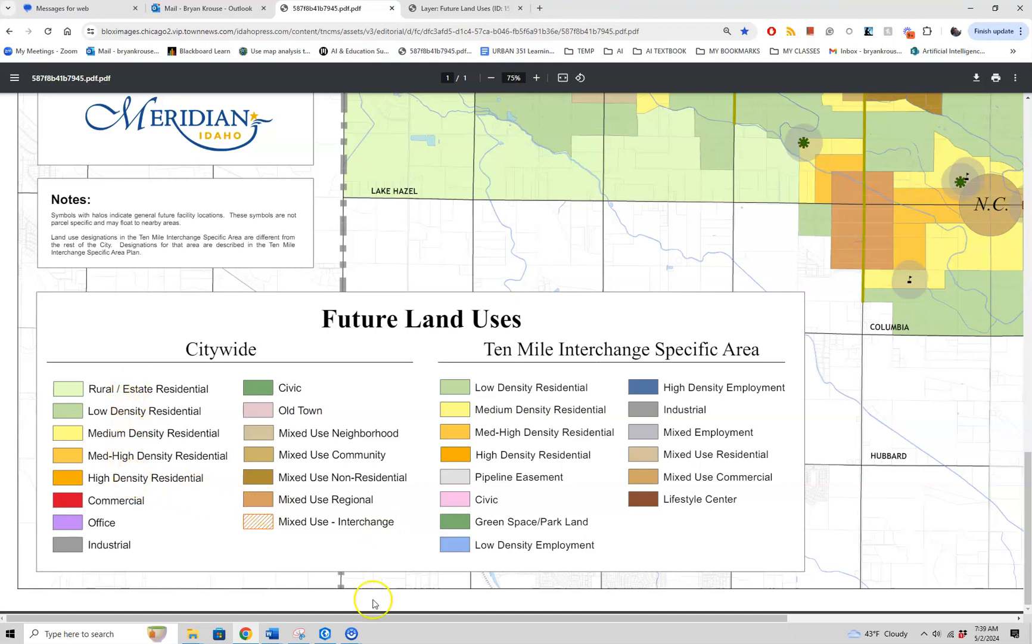
# Switch to ArcGIS Pro and symbolize the FutureLandUse layer by unique values of the class2 field, adding all values.
pyautogui.click(324, 635)
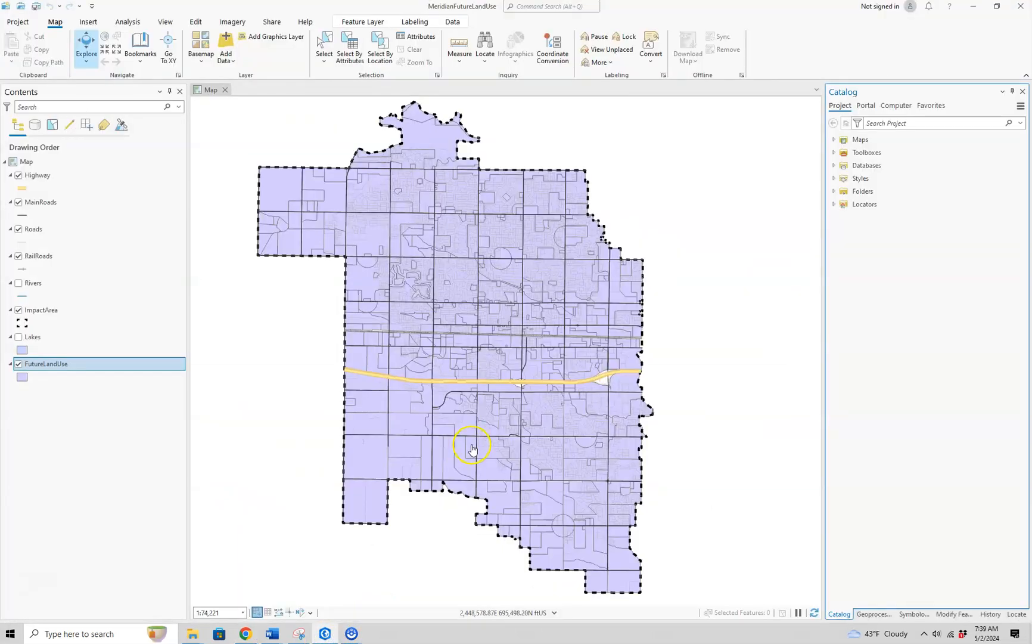
pyautogui.rightClick(72, 364)
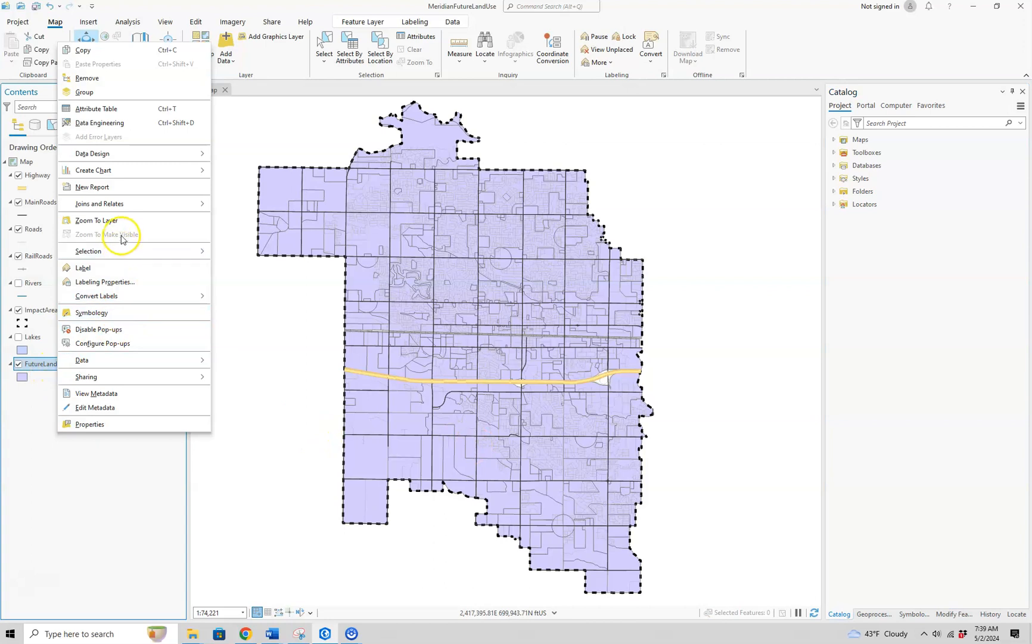
pyautogui.click(117, 313)
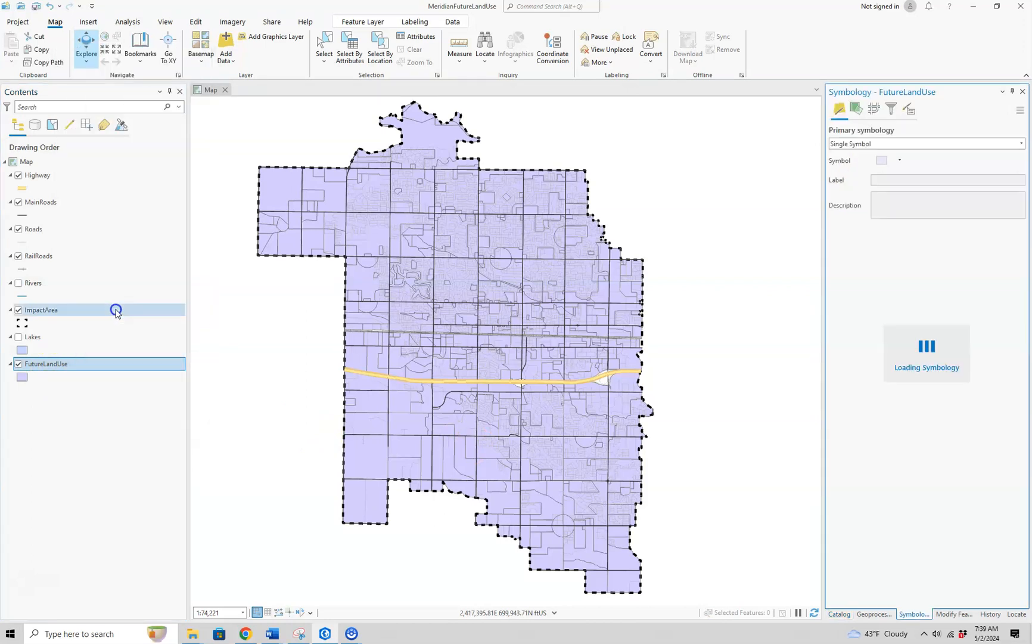
pyautogui.click(1020, 143)
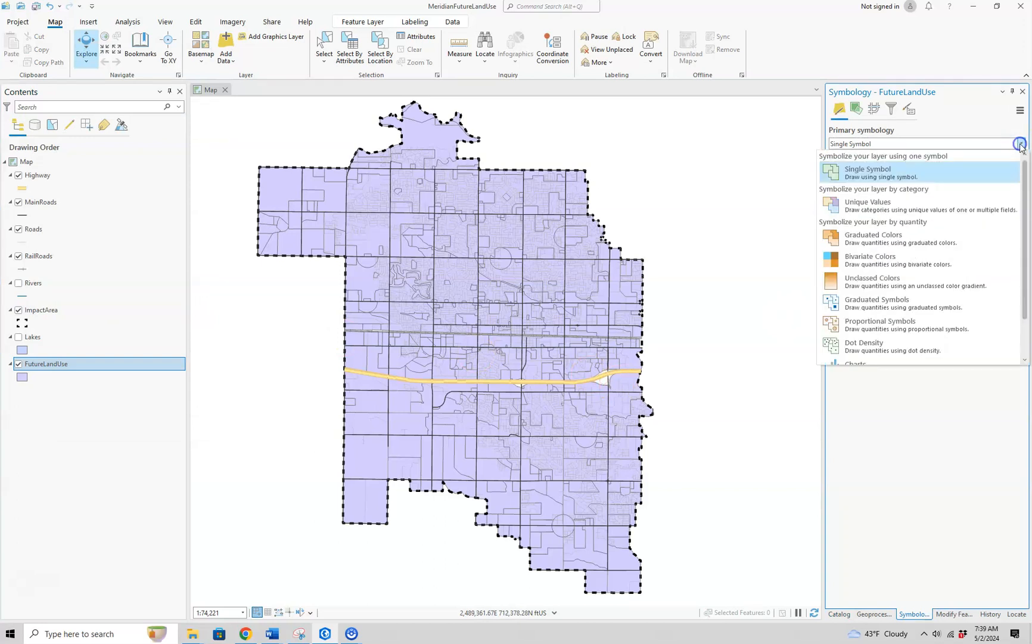
pyautogui.click(921, 207)
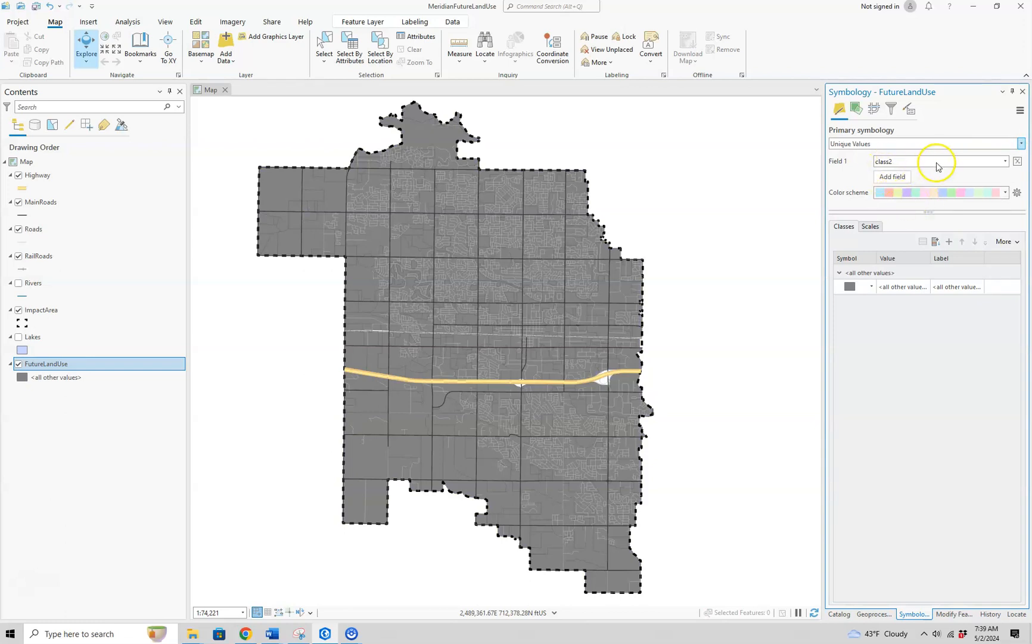
pyautogui.click(937, 243)
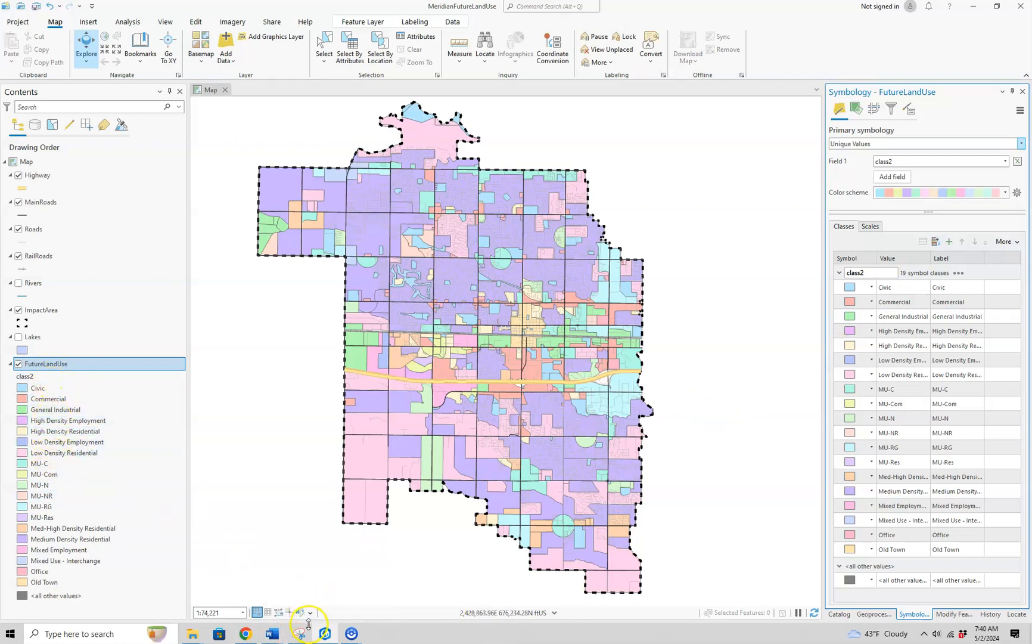
# Check the class order in the PDF legend in Chrome and, back in ArcGIS Pro, move Low Density Residential to the top of the classes.
pyautogui.moveTo(254, 638)
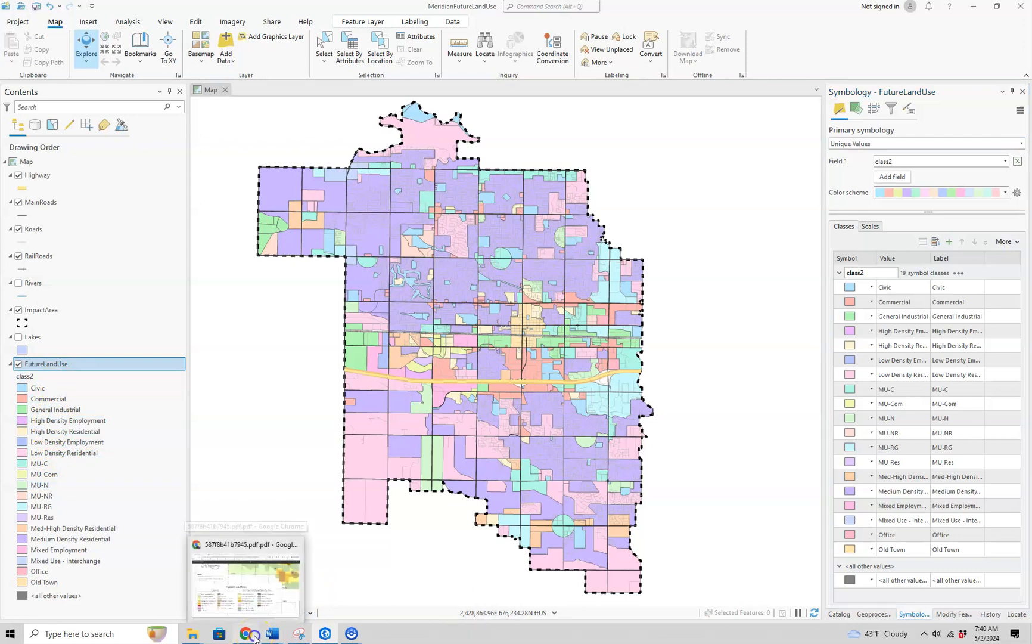
pyautogui.click(275, 577)
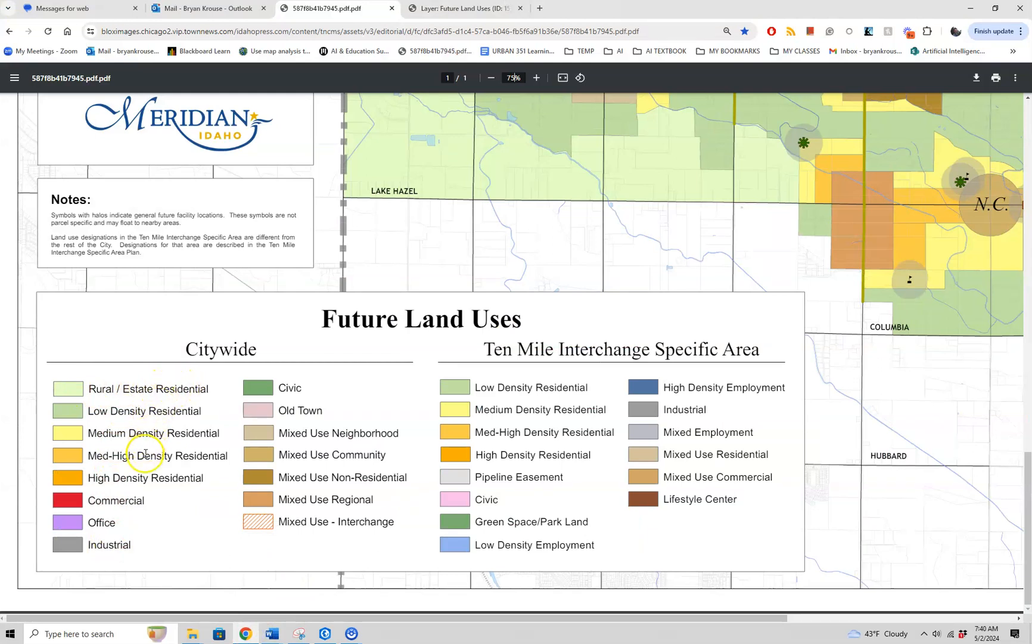
pyautogui.click(326, 634)
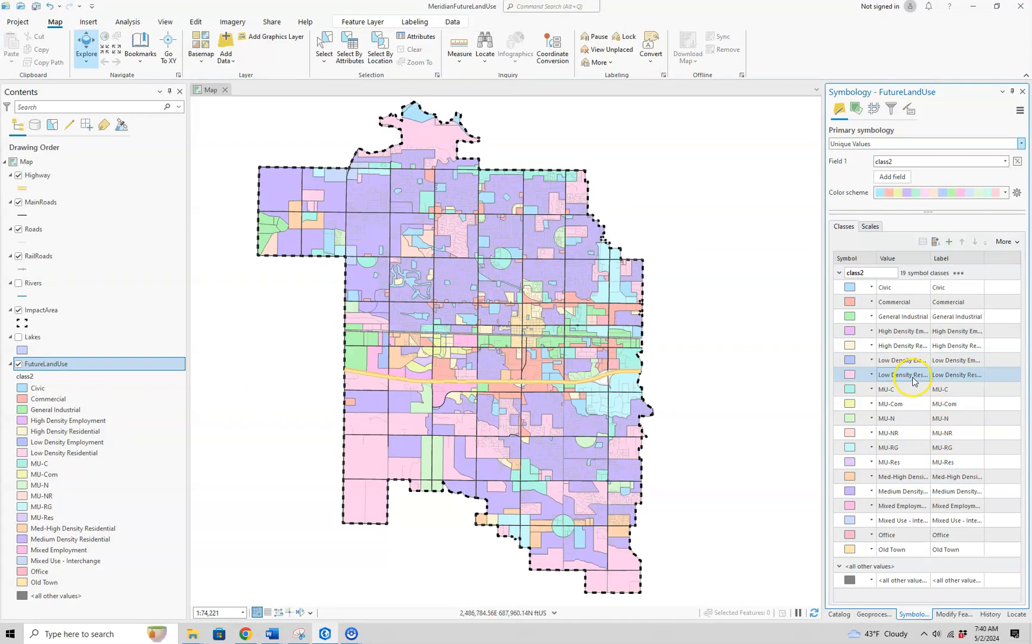
pyautogui.moveTo(913, 377); pyautogui.dragTo(916, 368)
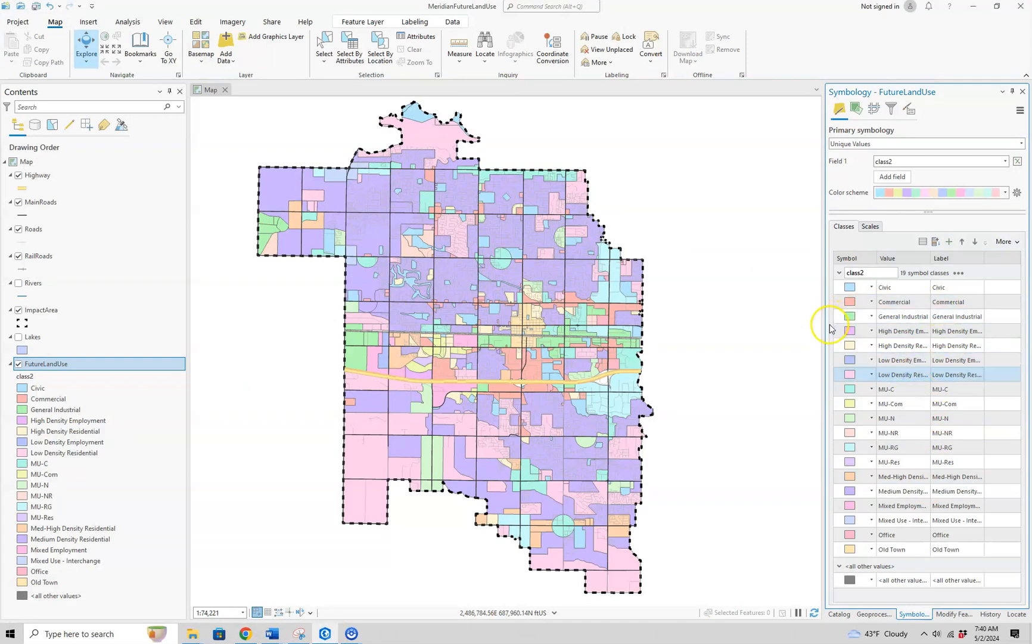
pyautogui.moveTo(824, 329); pyautogui.dragTo(797, 331)
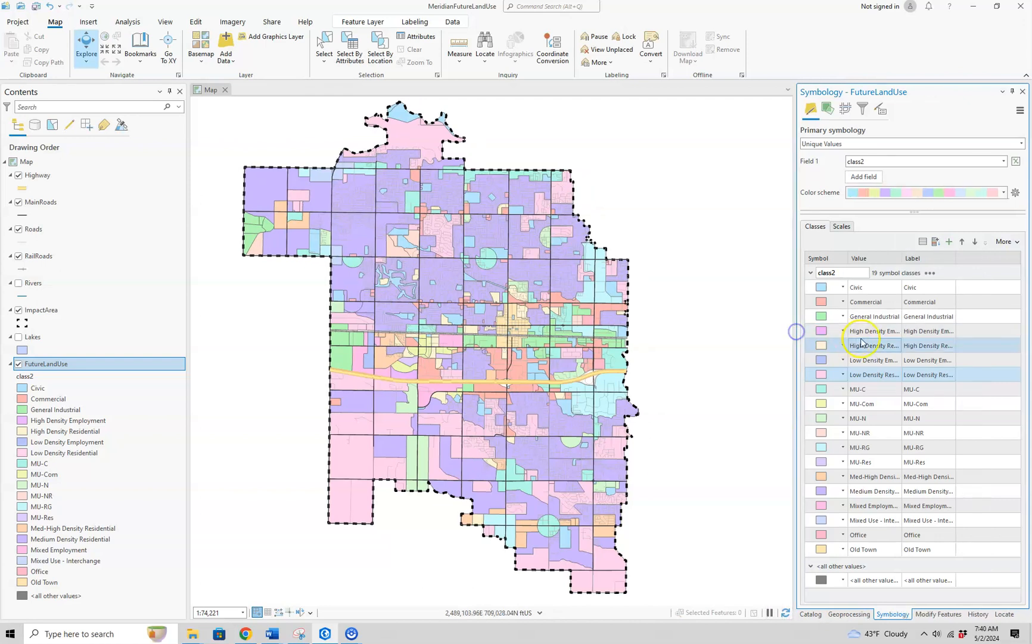
pyautogui.moveTo(901, 259); pyautogui.dragTo(937, 257)
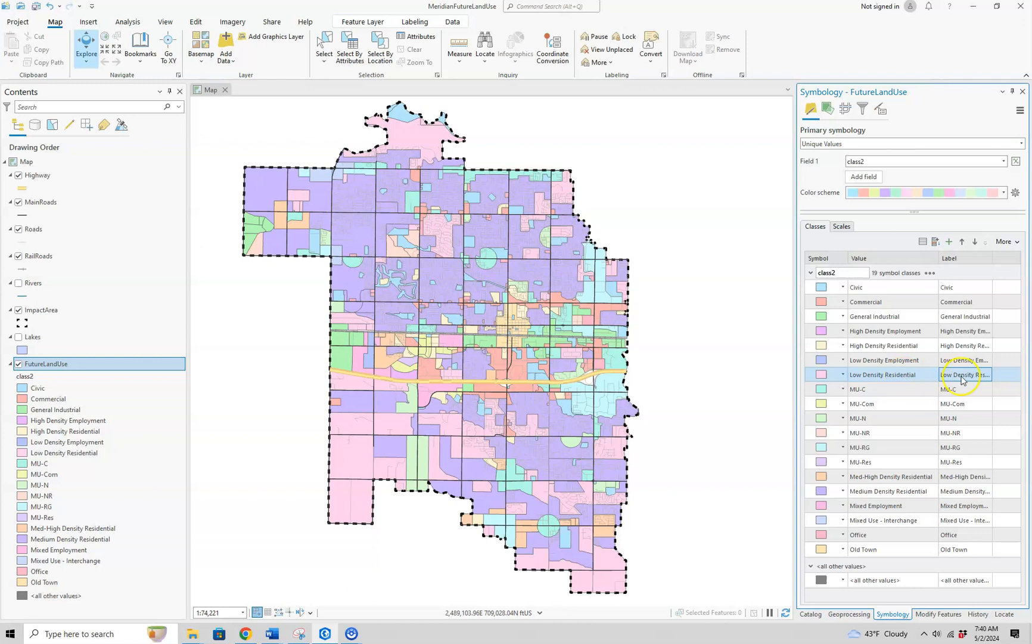
pyautogui.click(961, 242)
pyautogui.click(961, 242)
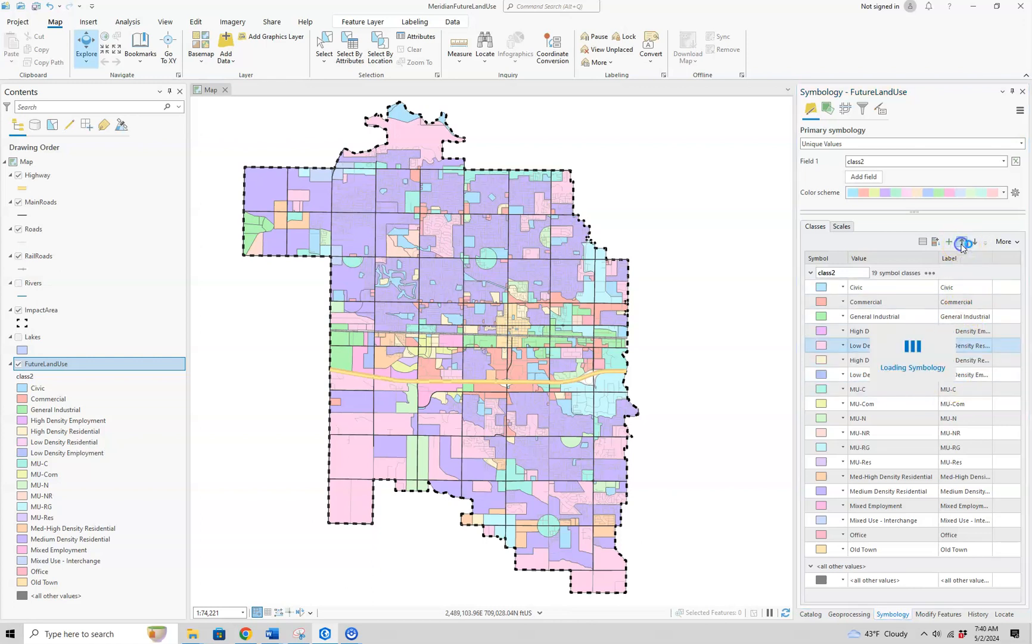
pyautogui.click(962, 241)
pyautogui.click(962, 242)
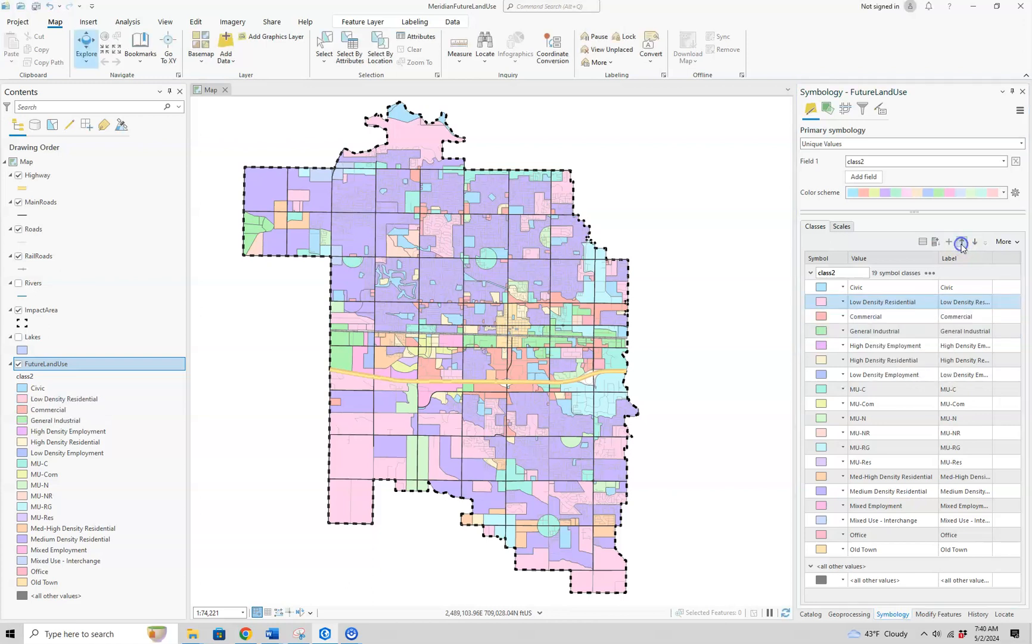
pyautogui.click(961, 242)
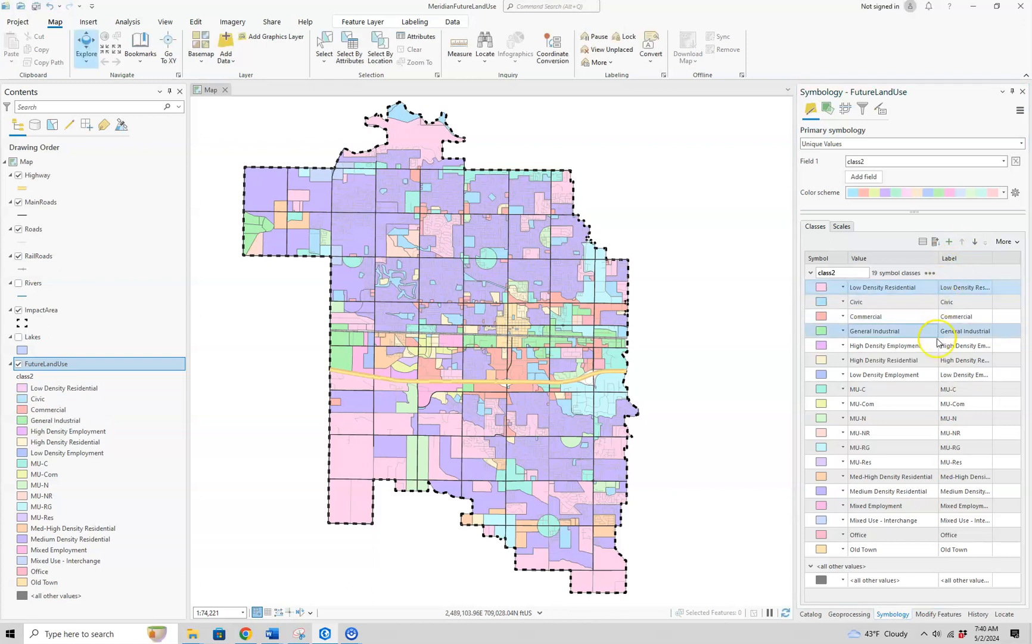
# Move the Medium Density Residential class up to directly below Low Density Residential.
pyautogui.keyDown('ctrl'); pyautogui.click(923, 374); pyautogui.keyUp('ctrl')
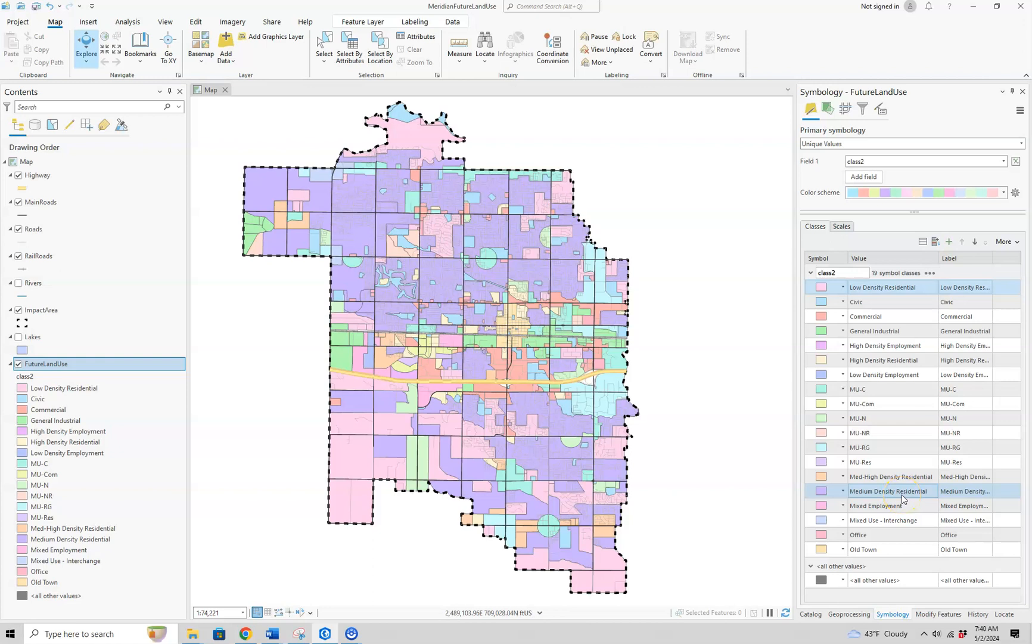
pyautogui.click(902, 495)
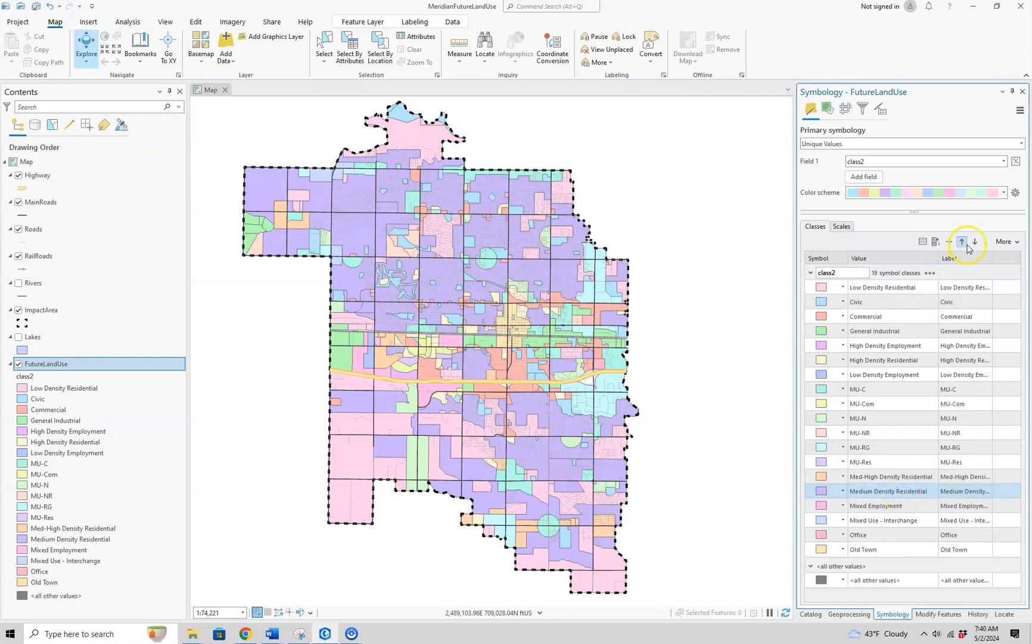
pyautogui.click(964, 242)
pyautogui.click(964, 242)
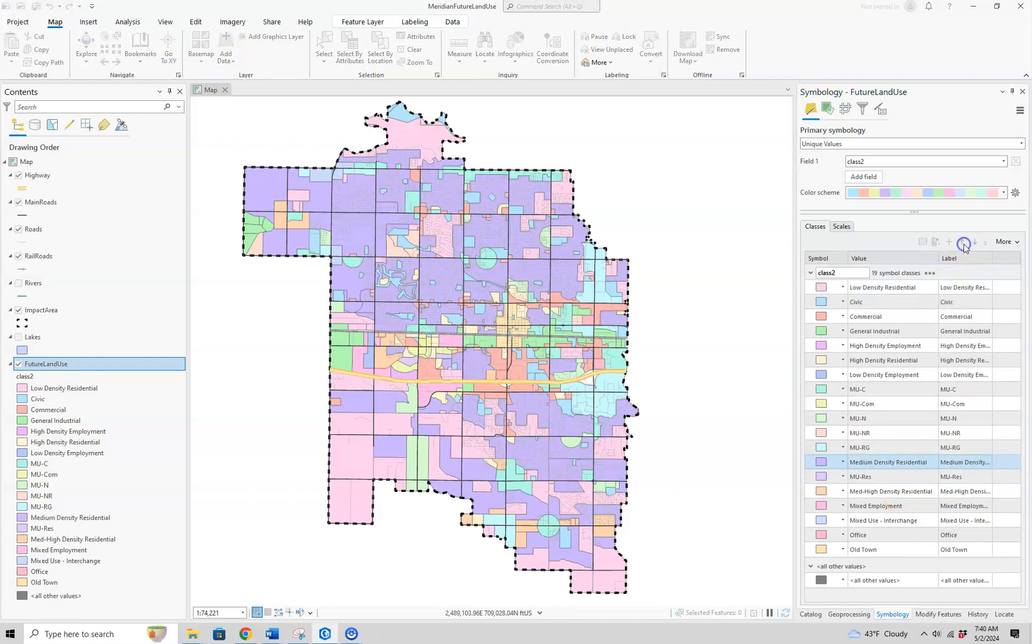
pyautogui.click(963, 242)
pyautogui.click(963, 242)
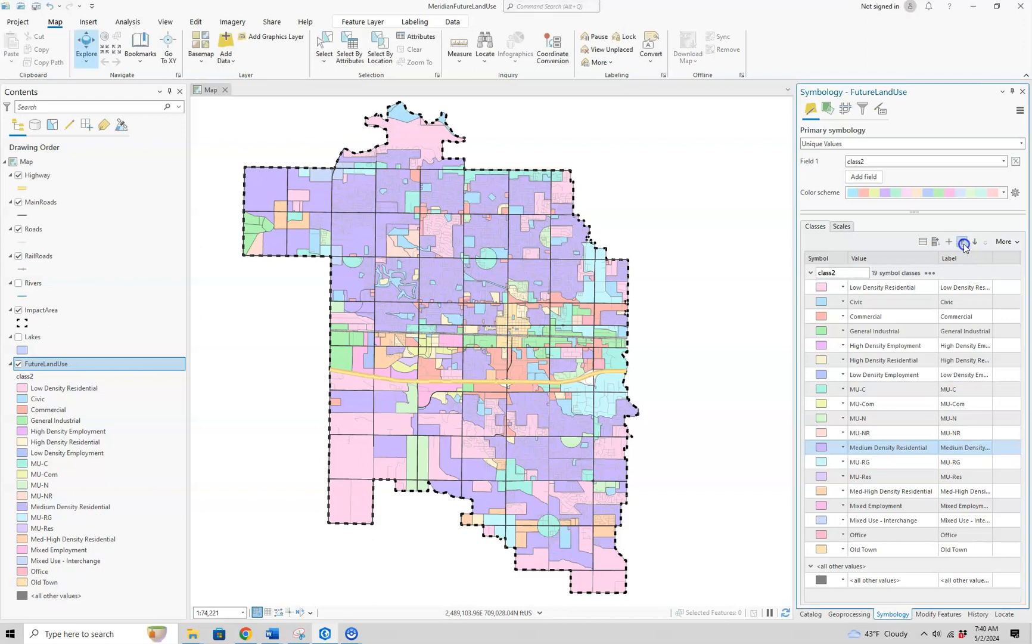
pyautogui.click(963, 242)
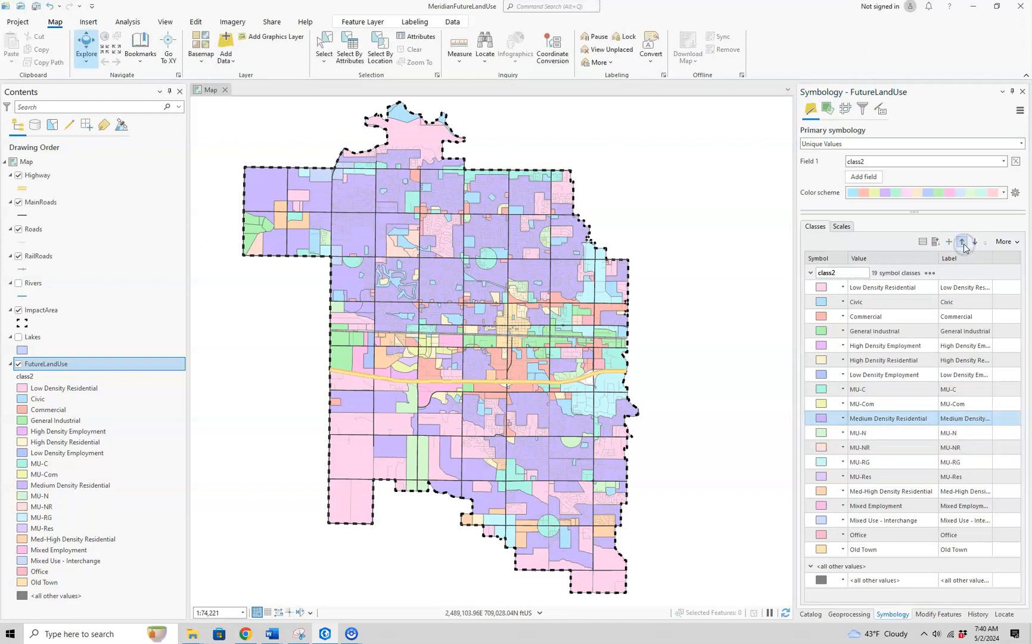
pyautogui.click(964, 242)
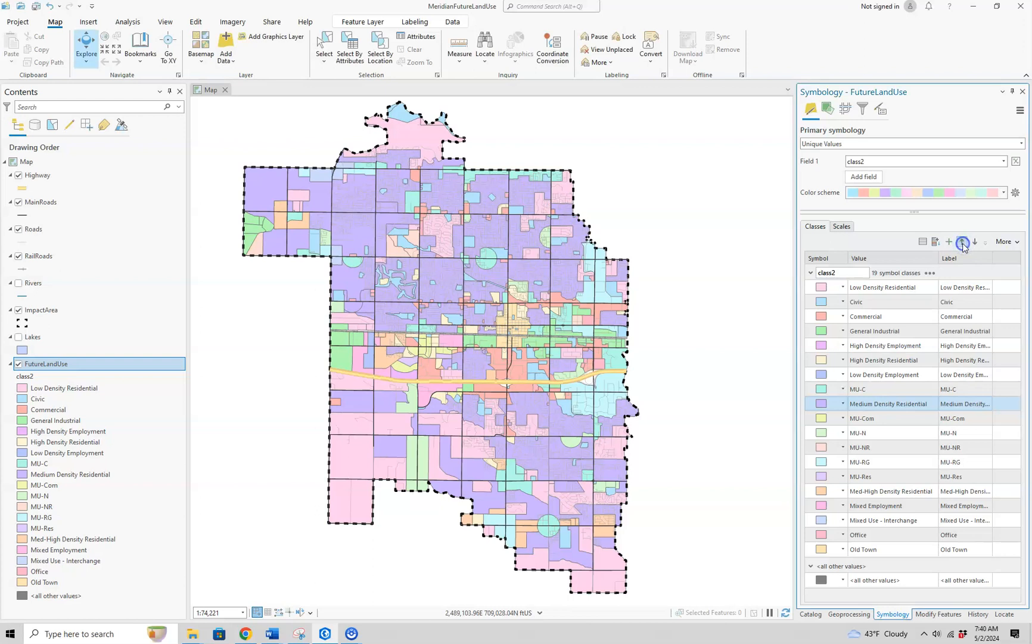
pyautogui.click(964, 243)
pyautogui.click(963, 242)
pyautogui.click(962, 242)
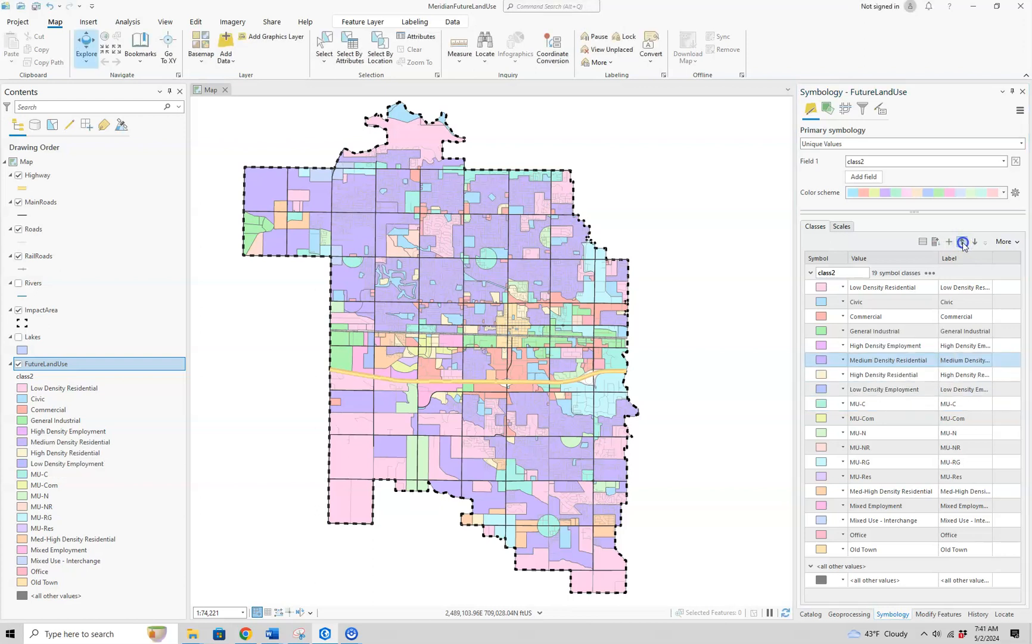
pyautogui.click(962, 242)
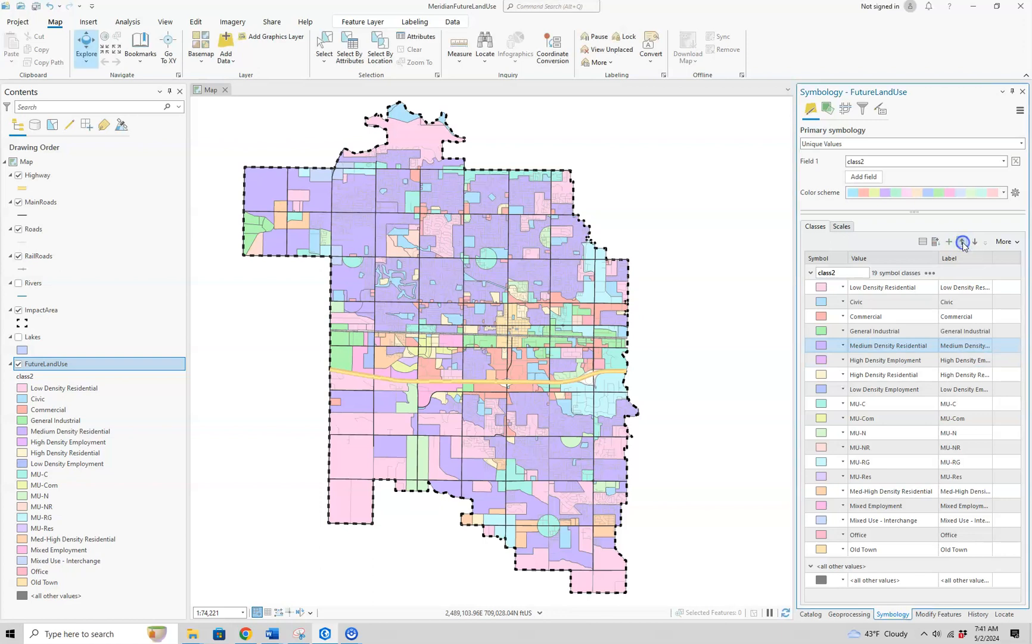
pyautogui.click(962, 242)
pyautogui.click(963, 242)
pyautogui.click(962, 242)
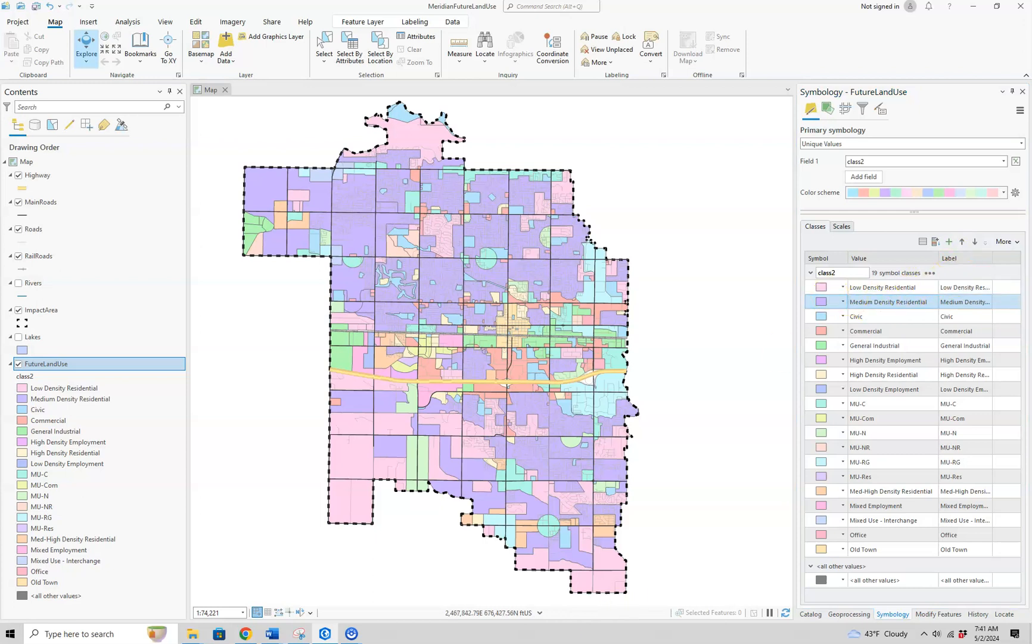
# Consult the PDF legend's colors in Chrome and, back in ArcGIS Pro, set the Low Density Residential fill color to green.
pyautogui.click(246, 634)
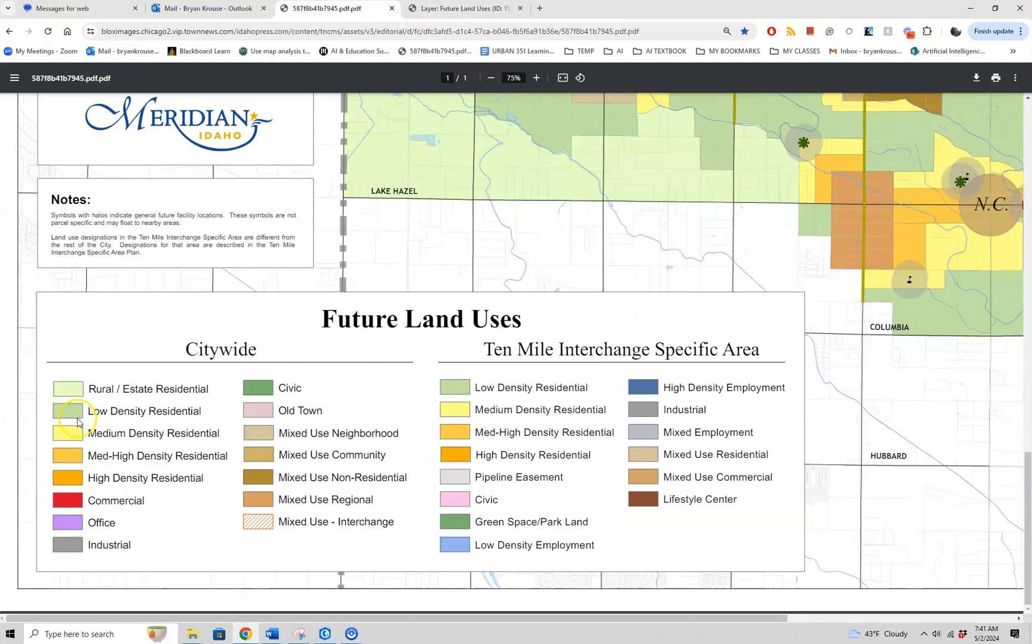
pyautogui.click(325, 634)
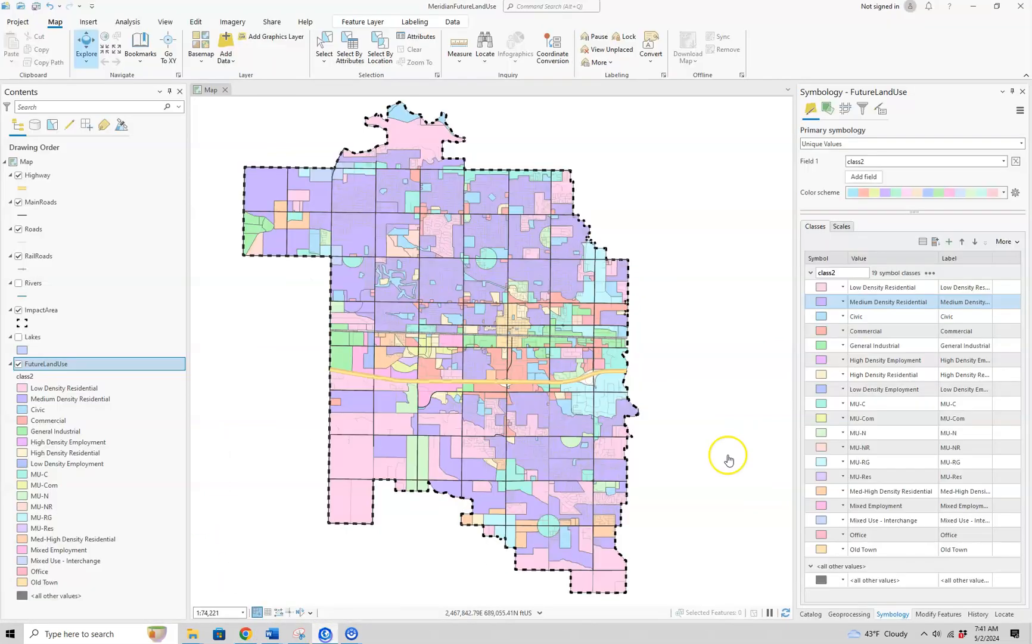
pyautogui.click(825, 289)
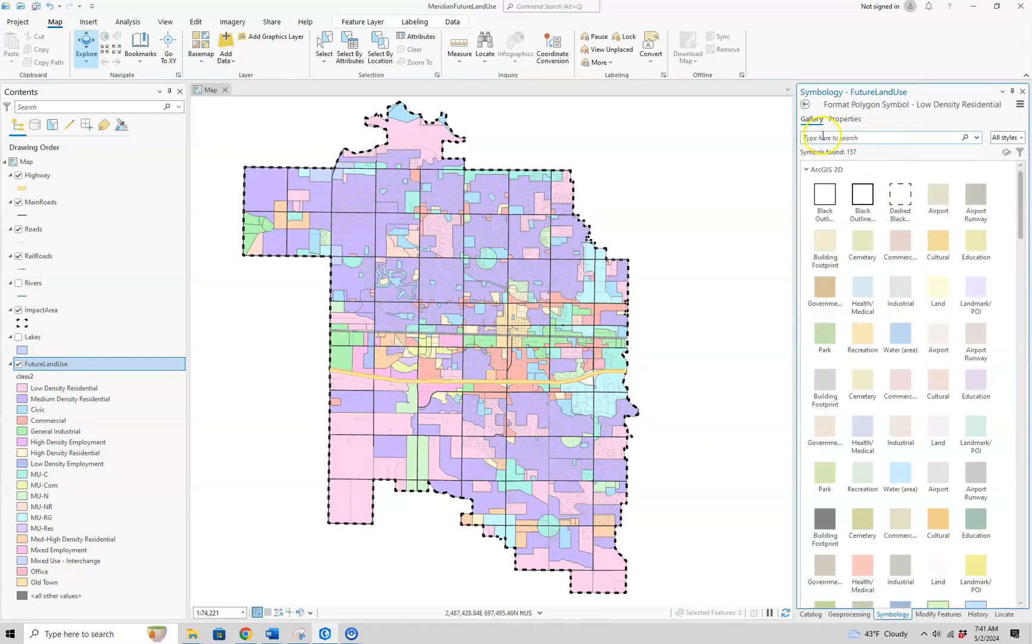
pyautogui.click(842, 119)
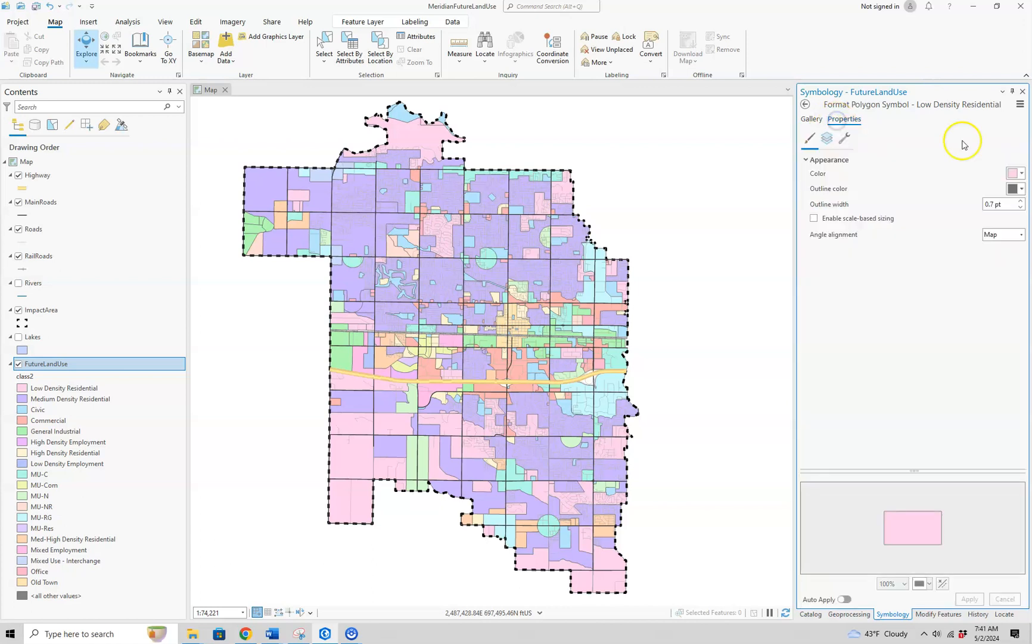
pyautogui.click(1022, 173)
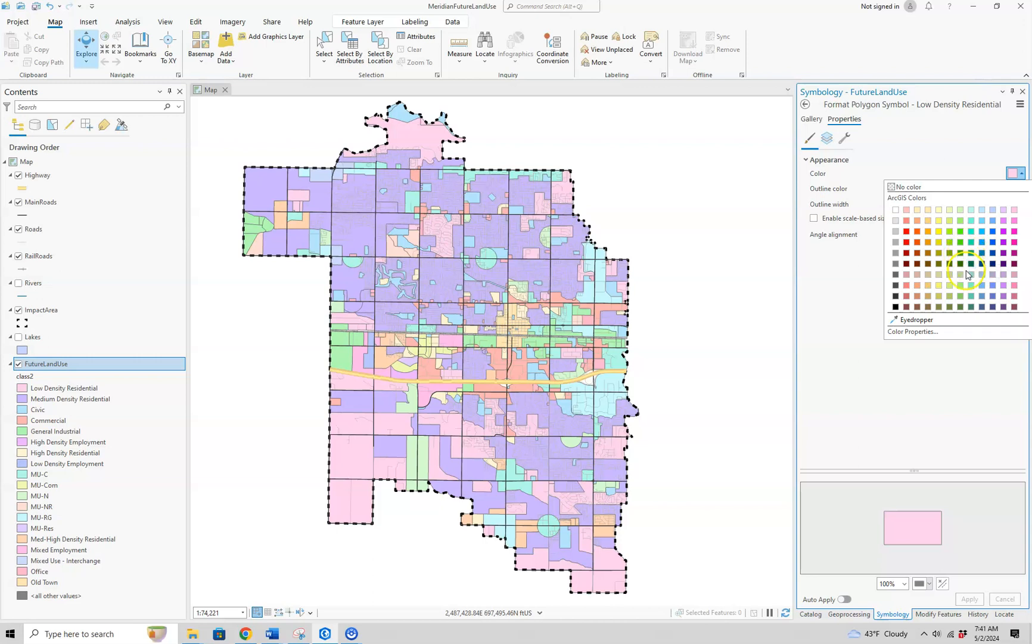
pyautogui.click(960, 296)
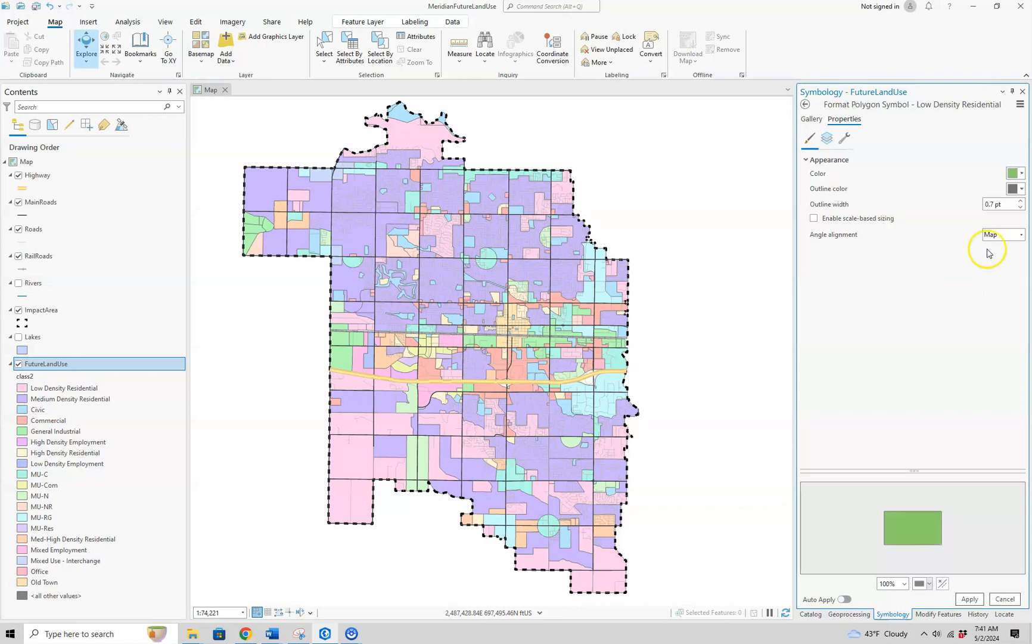
pyautogui.click(969, 599)
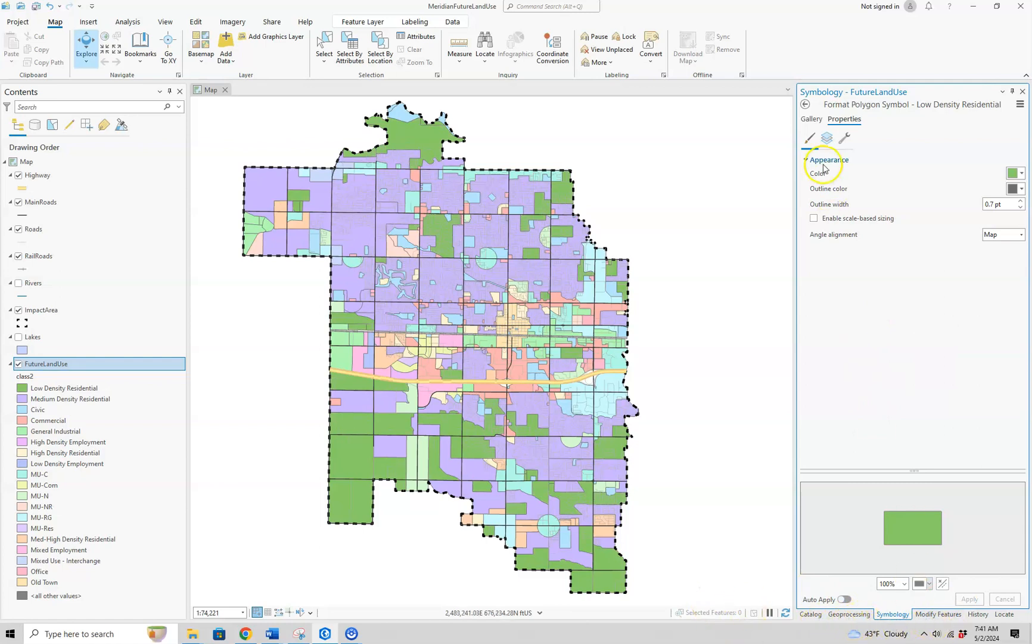
pyautogui.click(805, 107)
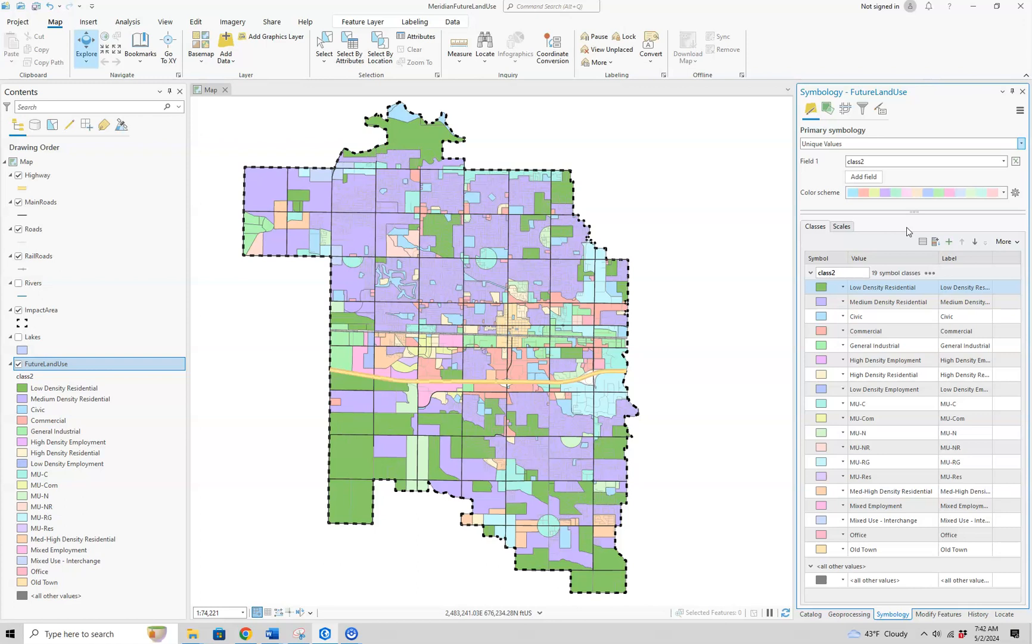
pyautogui.click(875, 410)
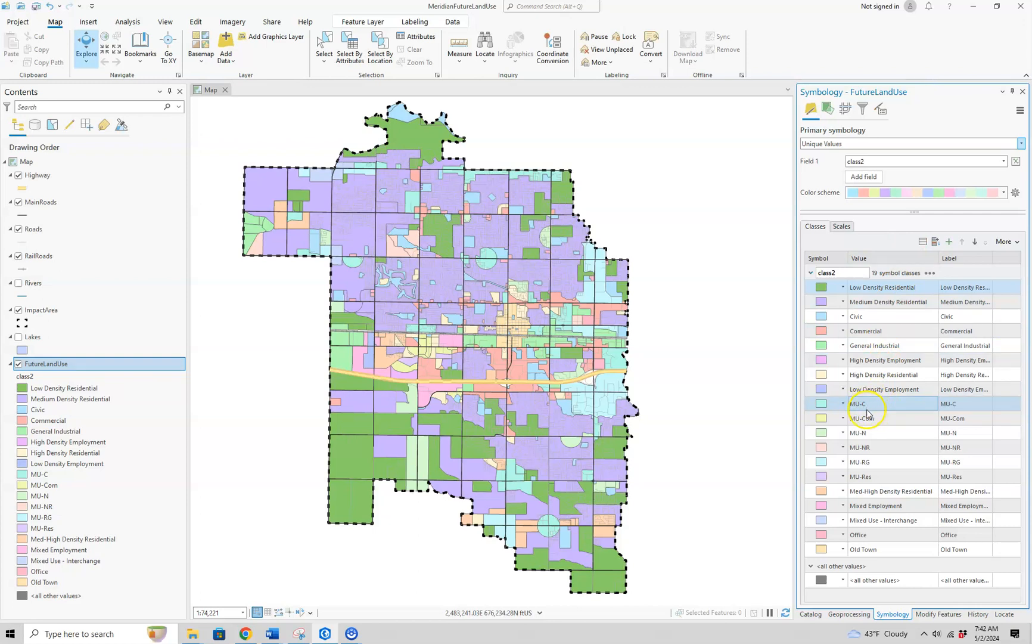
# Change the label of the MU-C class of the FutureLandUse layer to Mixed Use Community.
pyautogui.click(874, 432)
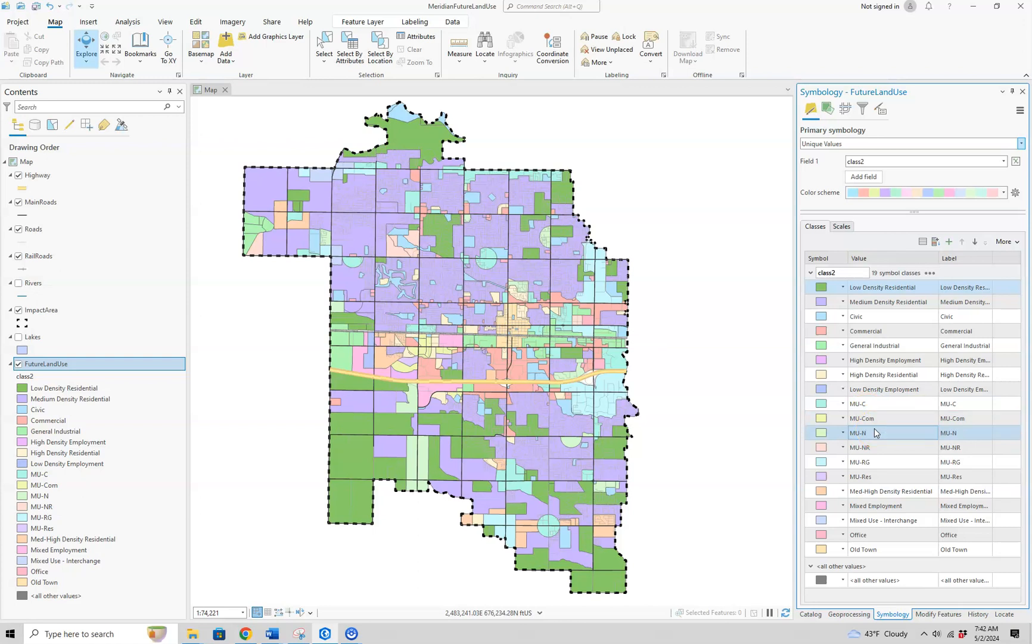
pyautogui.click(910, 410)
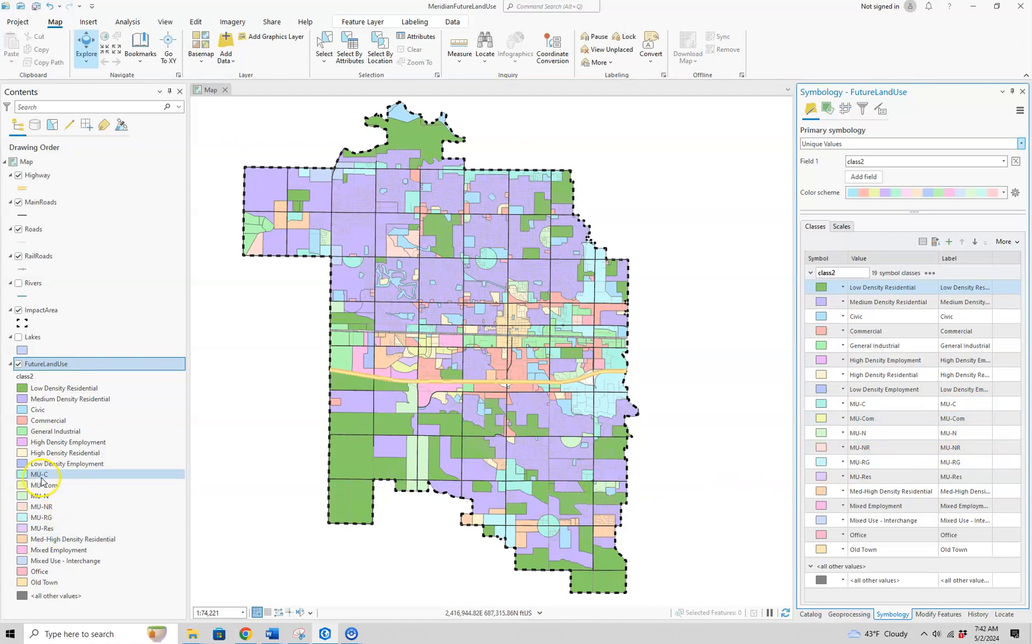
pyautogui.click(967, 408)
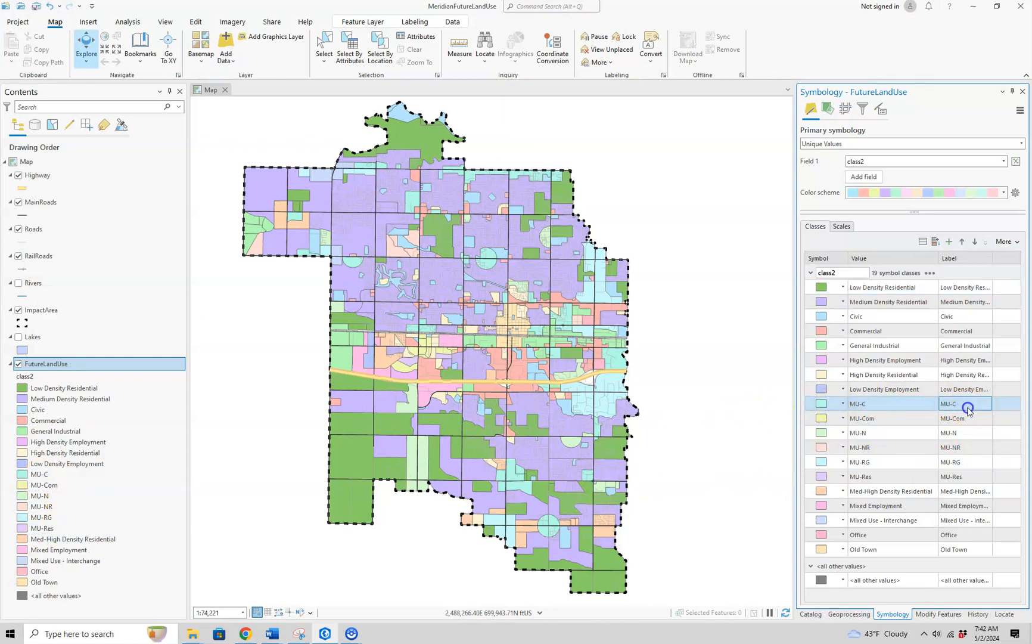
pyautogui.click(968, 410)
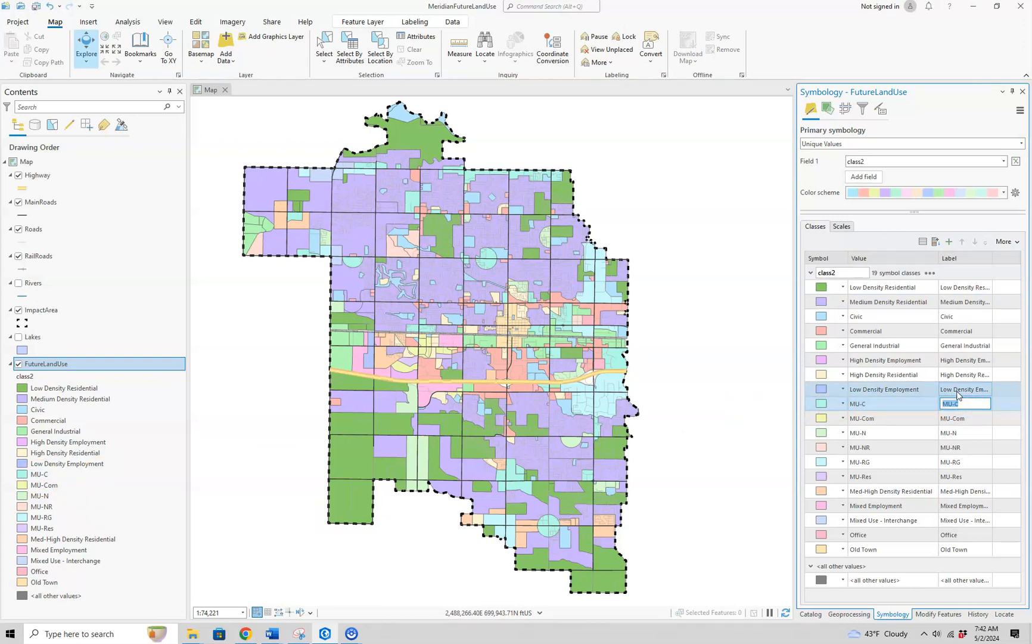
pyautogui.write('Munic')
pyautogui.press('BackSpace')
pyautogui.press('BackSpace')
pyautogui.write('ixed Use Community')
pyautogui.click(974, 418)
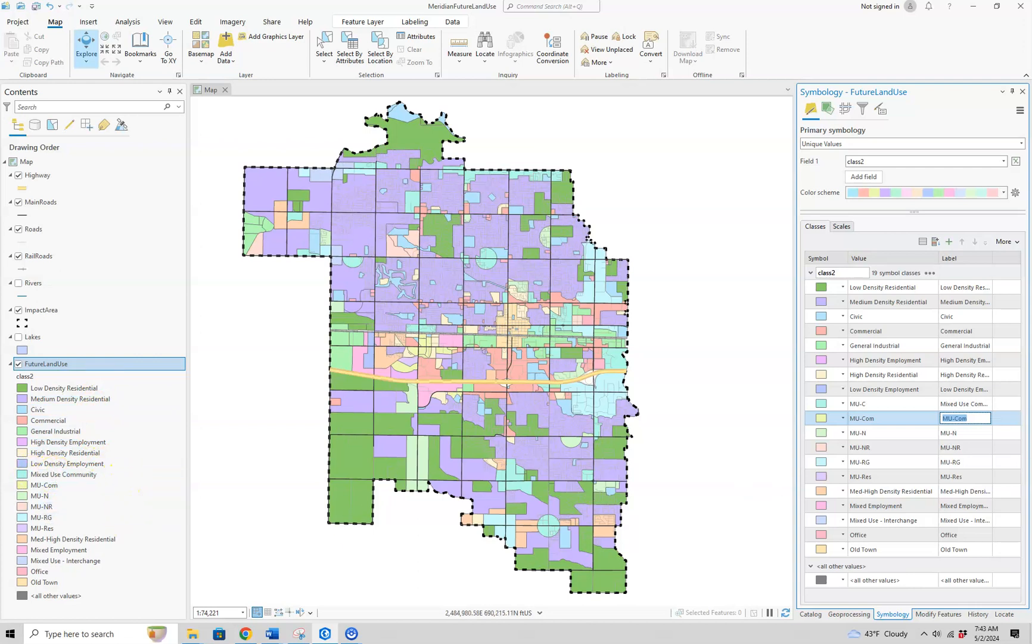
pyautogui.click(971, 408)
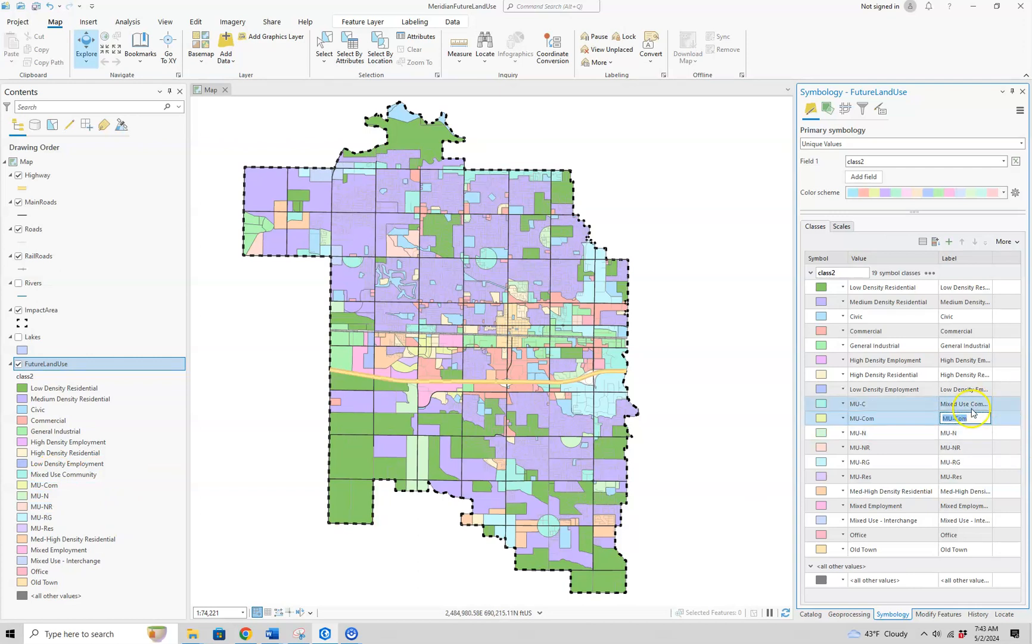